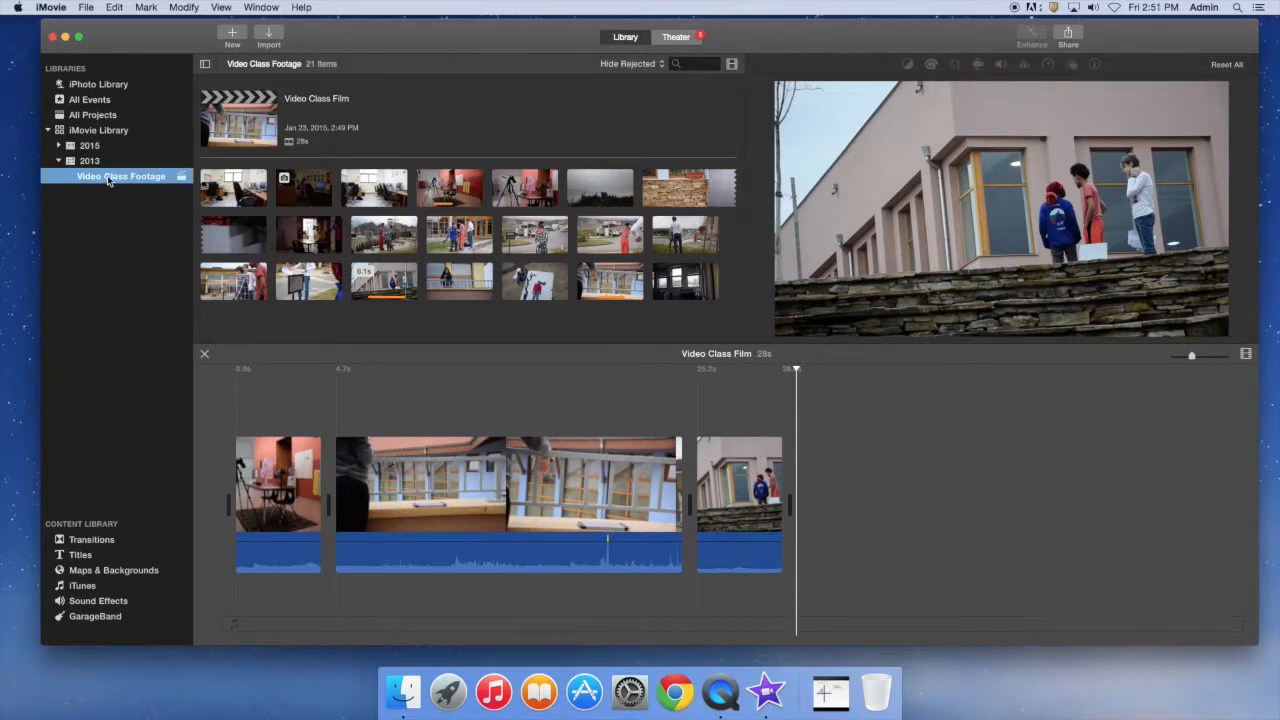
left_click(106, 178)
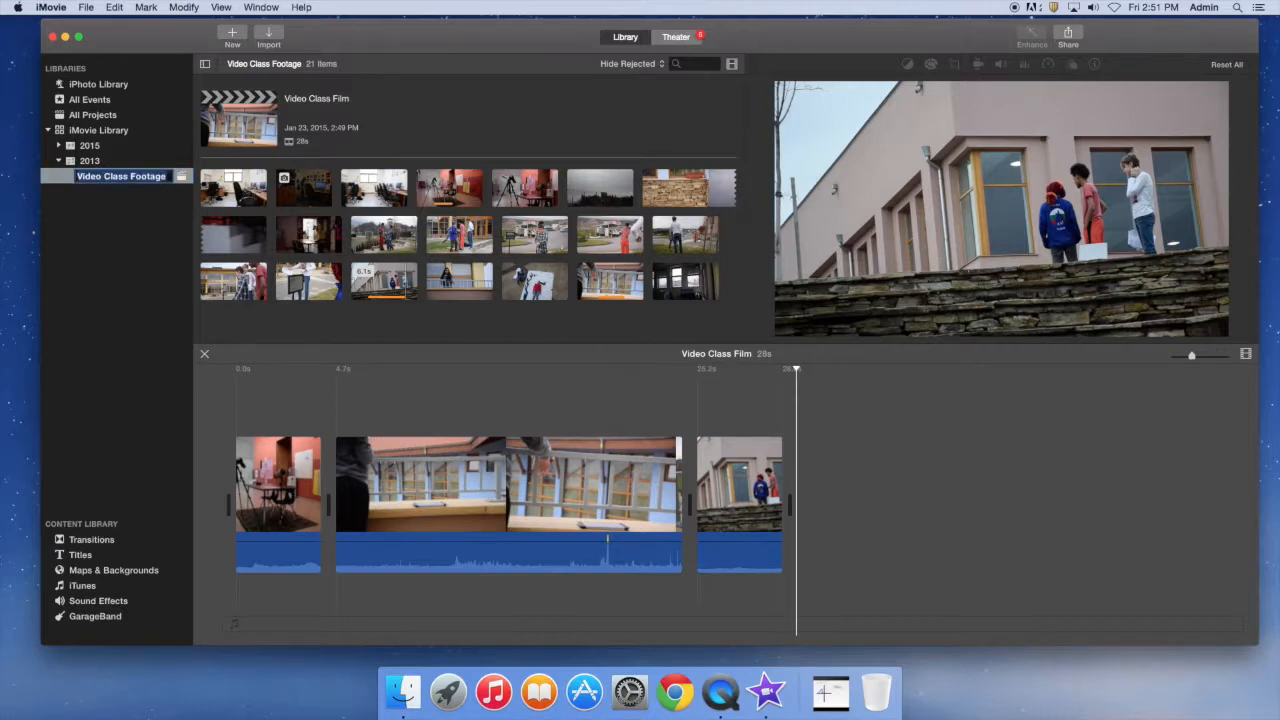
key("Return")
left_click(301, 100)
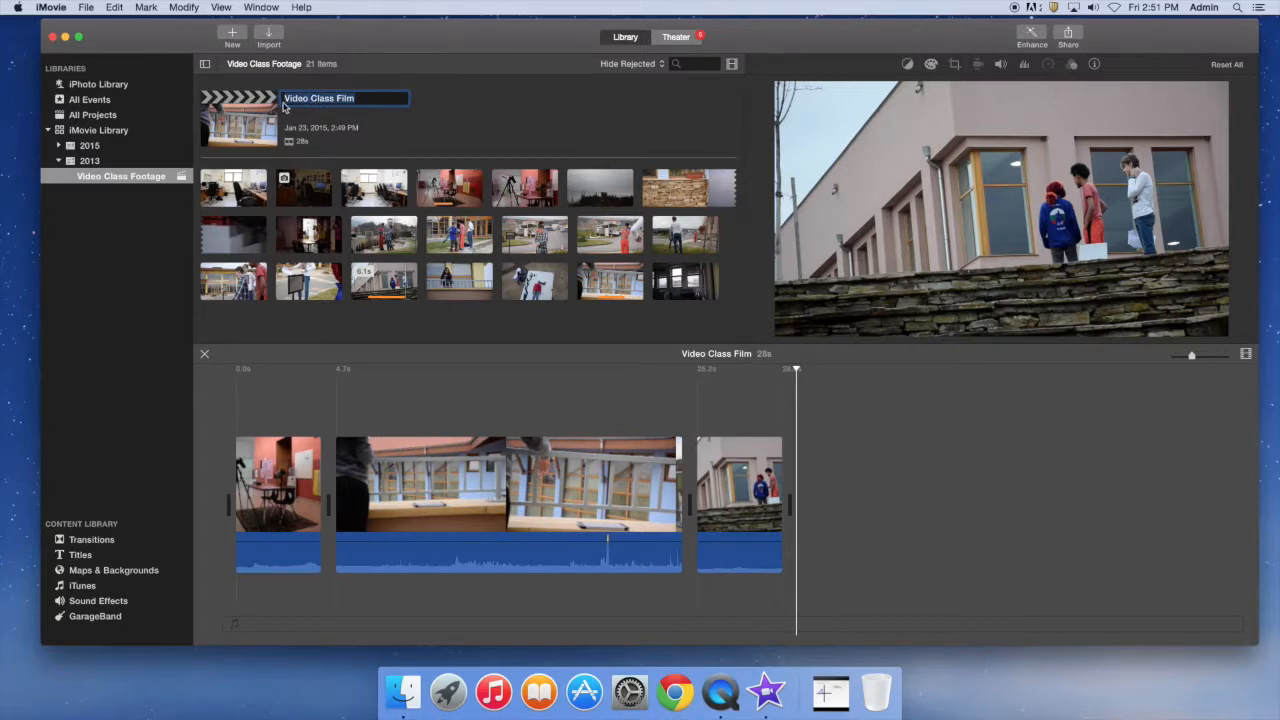
left_click(362, 99)
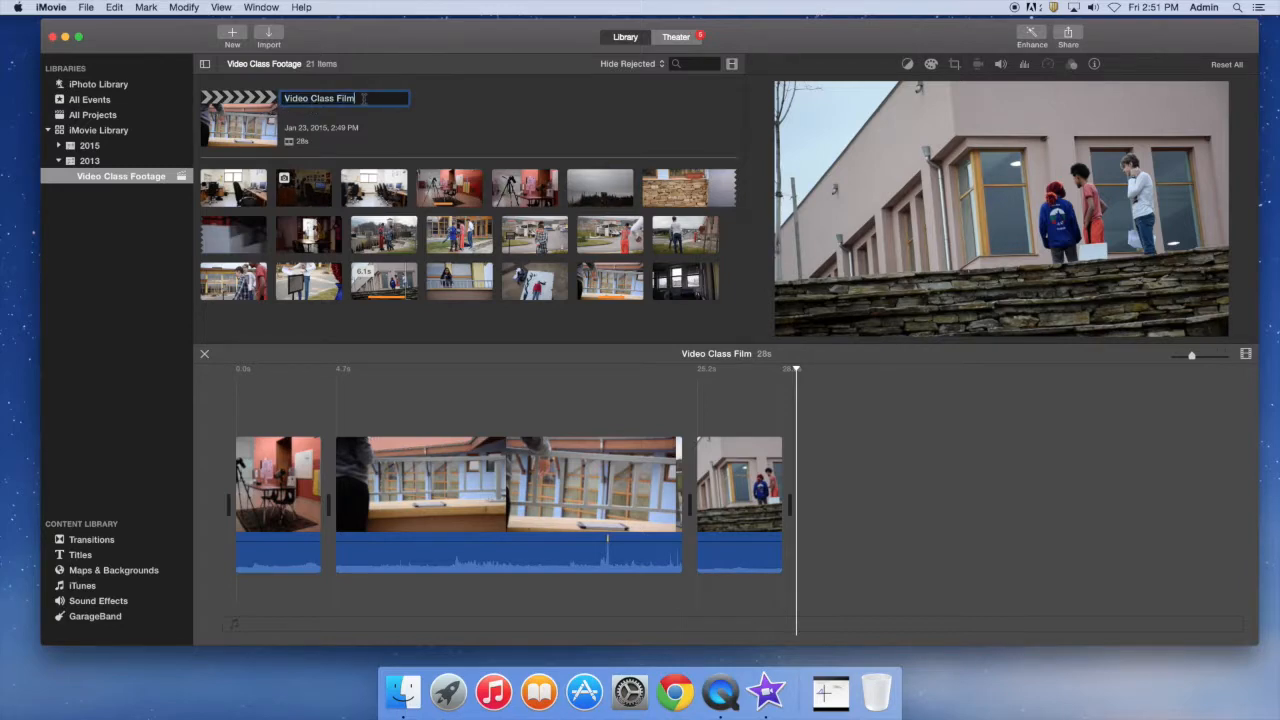
left_click(391, 121)
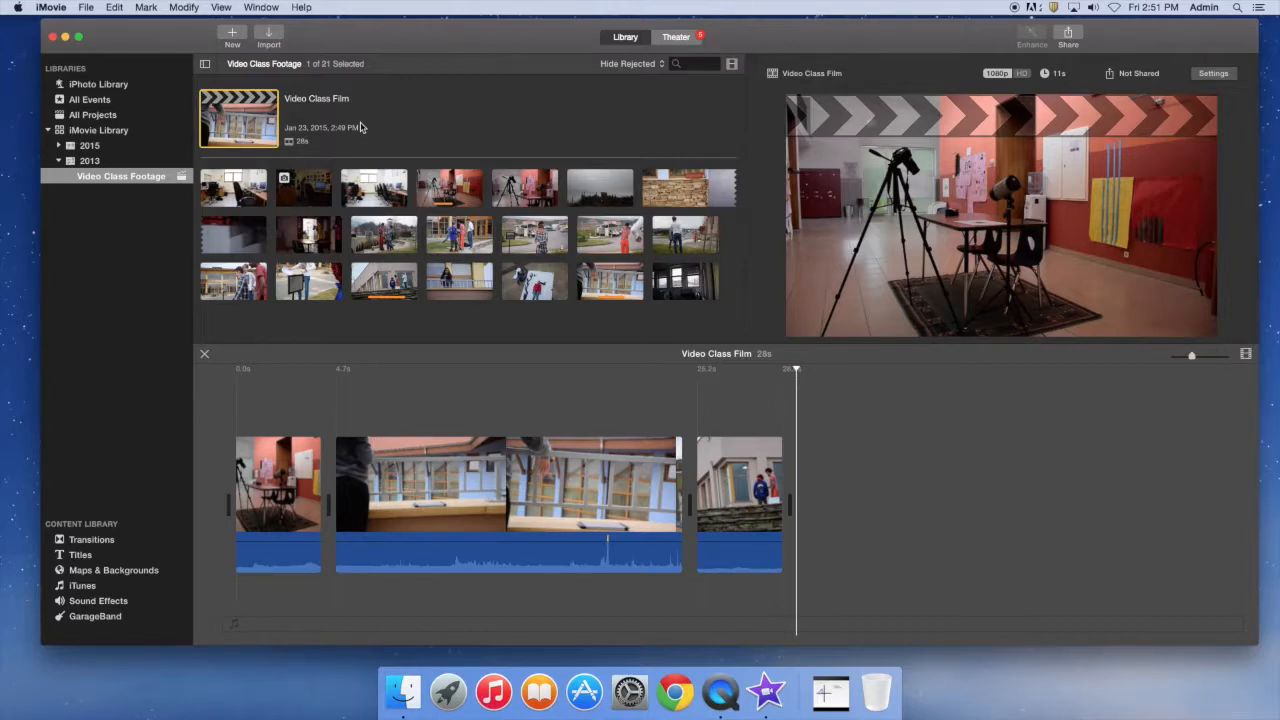
Move the final clip of the building with people to the start of the timeline.
left_click(349, 480)
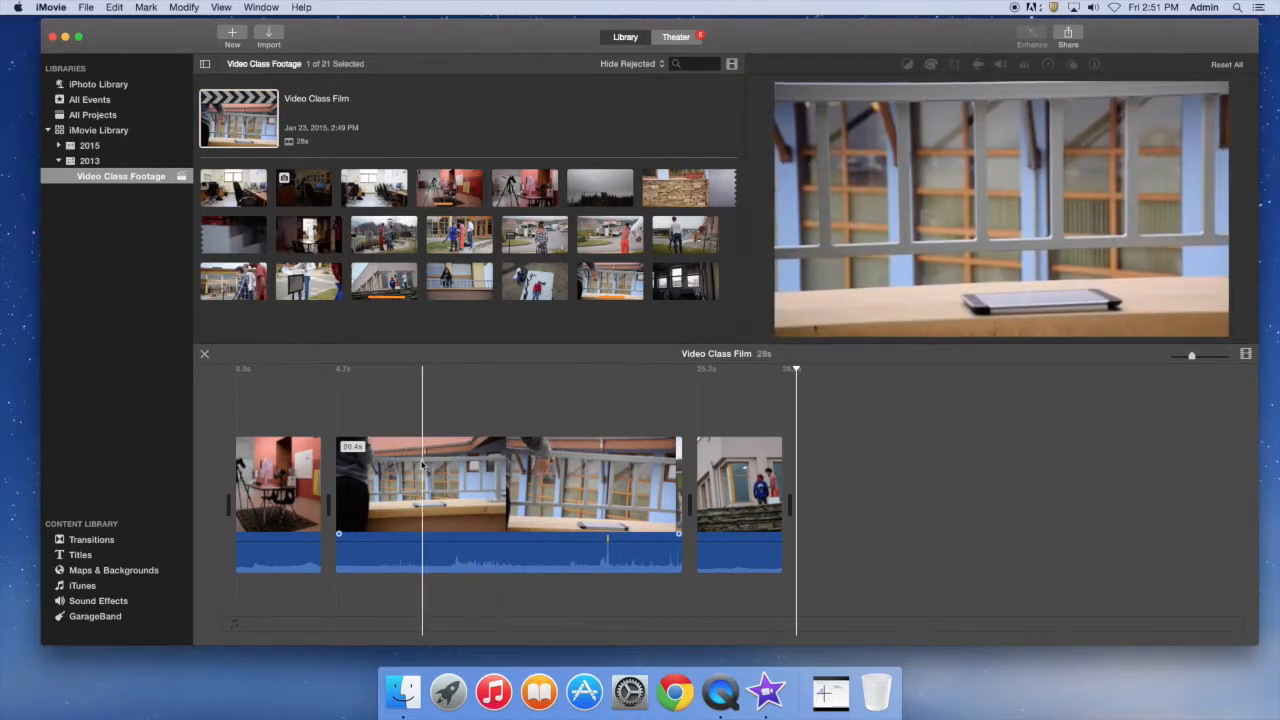
left_click(406, 462)
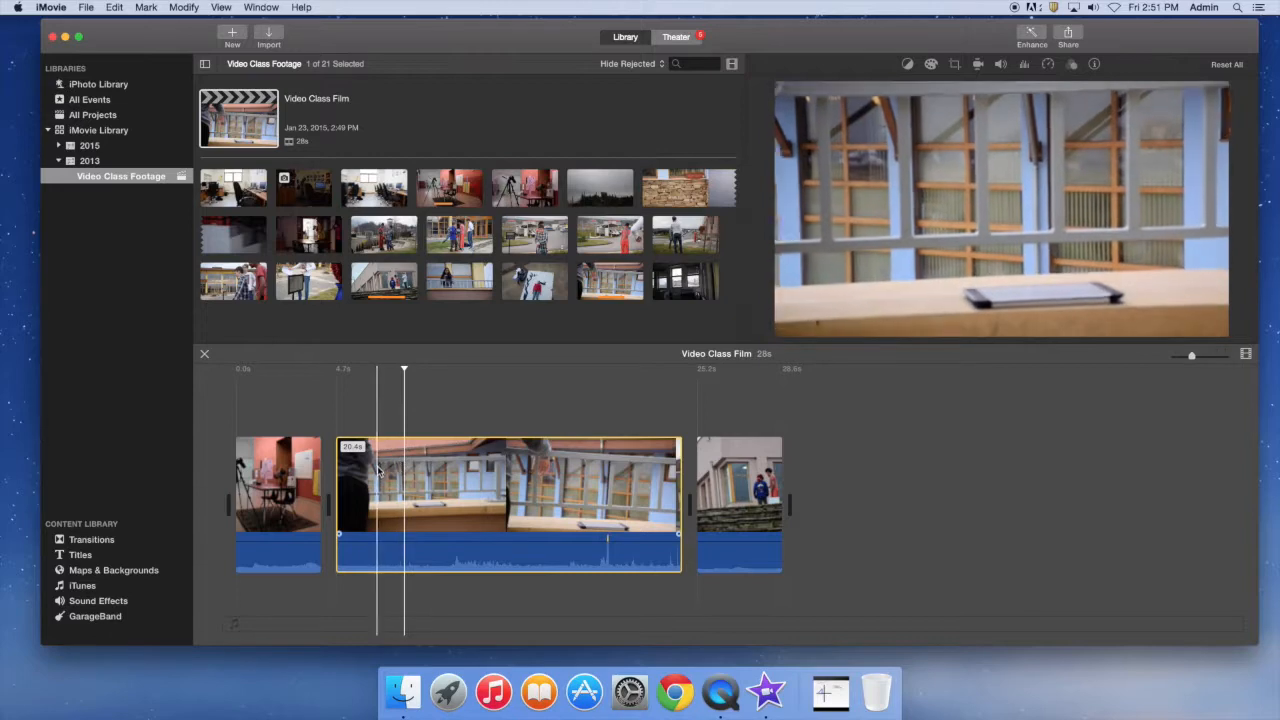
left_click(295, 474)
left_click(435, 470)
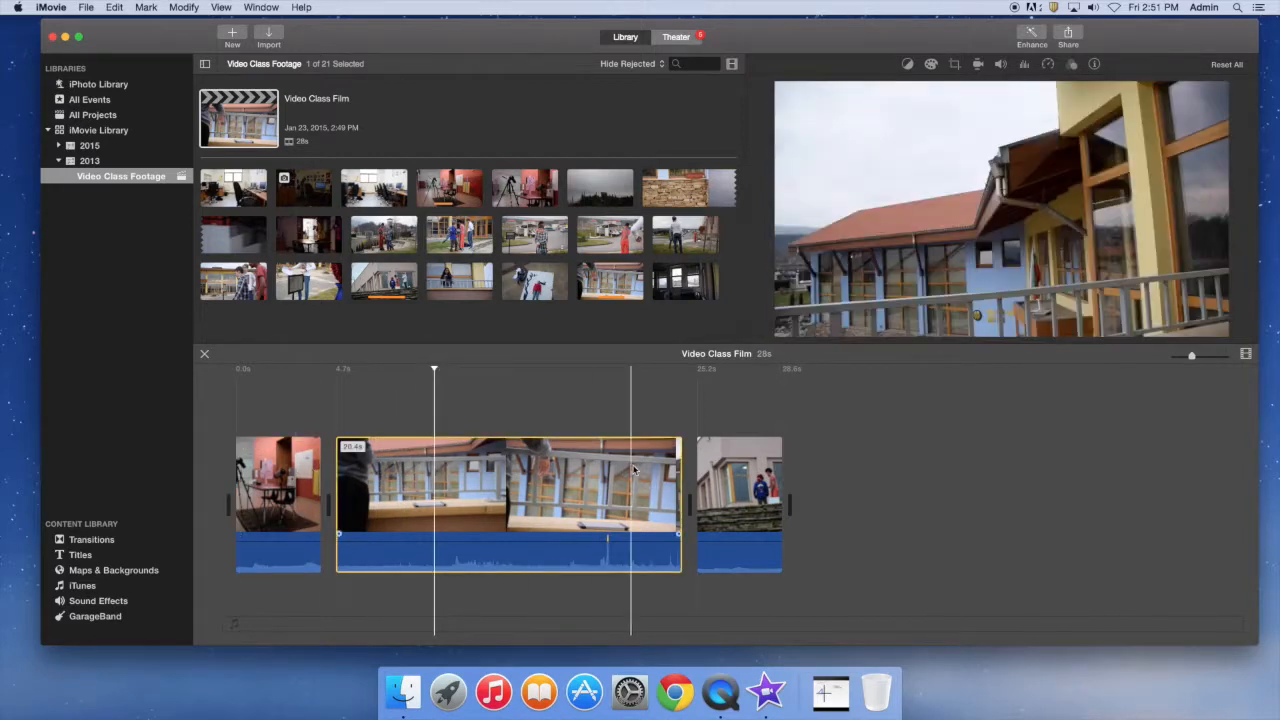
left_click(709, 468)
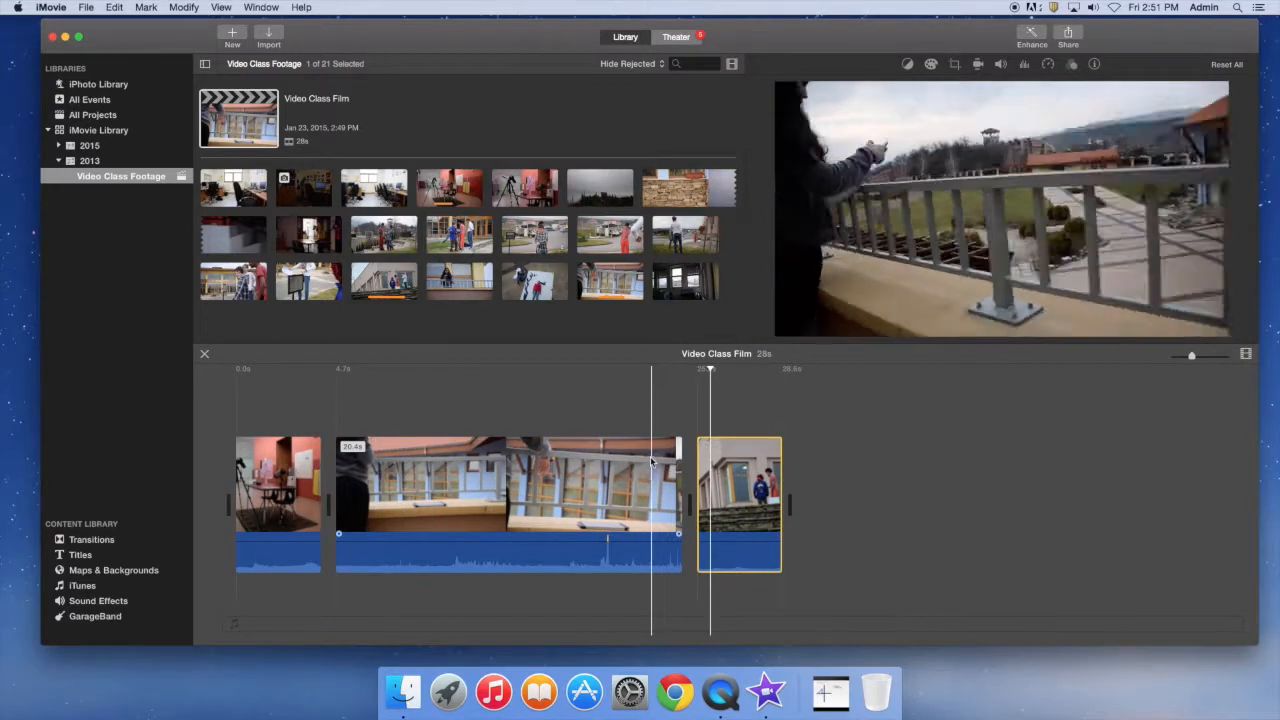
left_click_drag(709, 468, 440, 476)
left_click(295, 476)
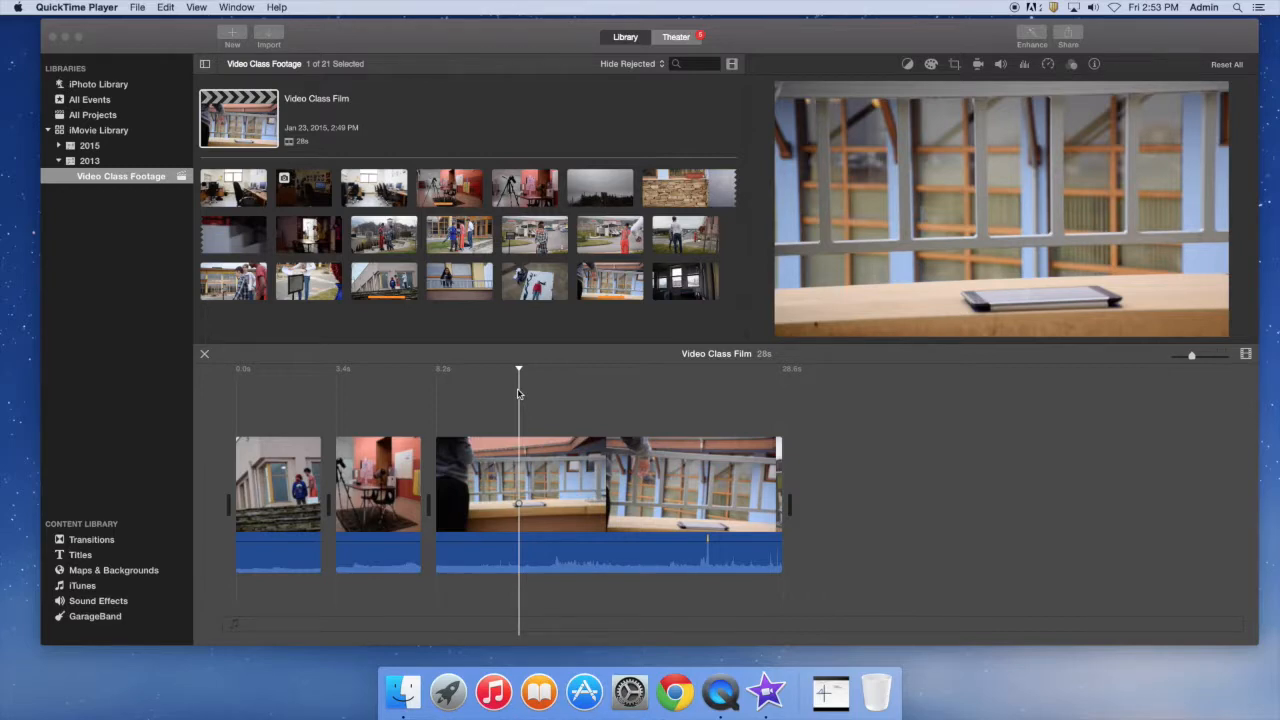
Trim the long balcony clip to a selected middle range, then extend its end slightly.
left_click(483, 388)
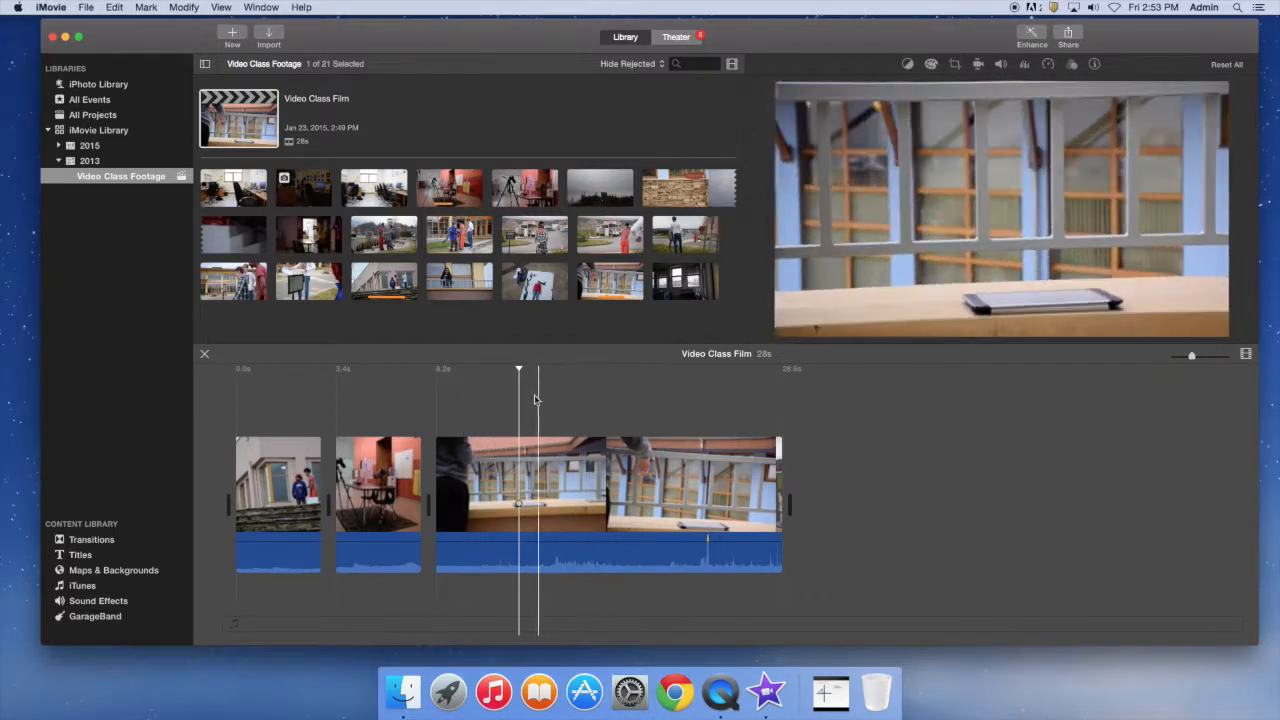
left_click(483, 402)
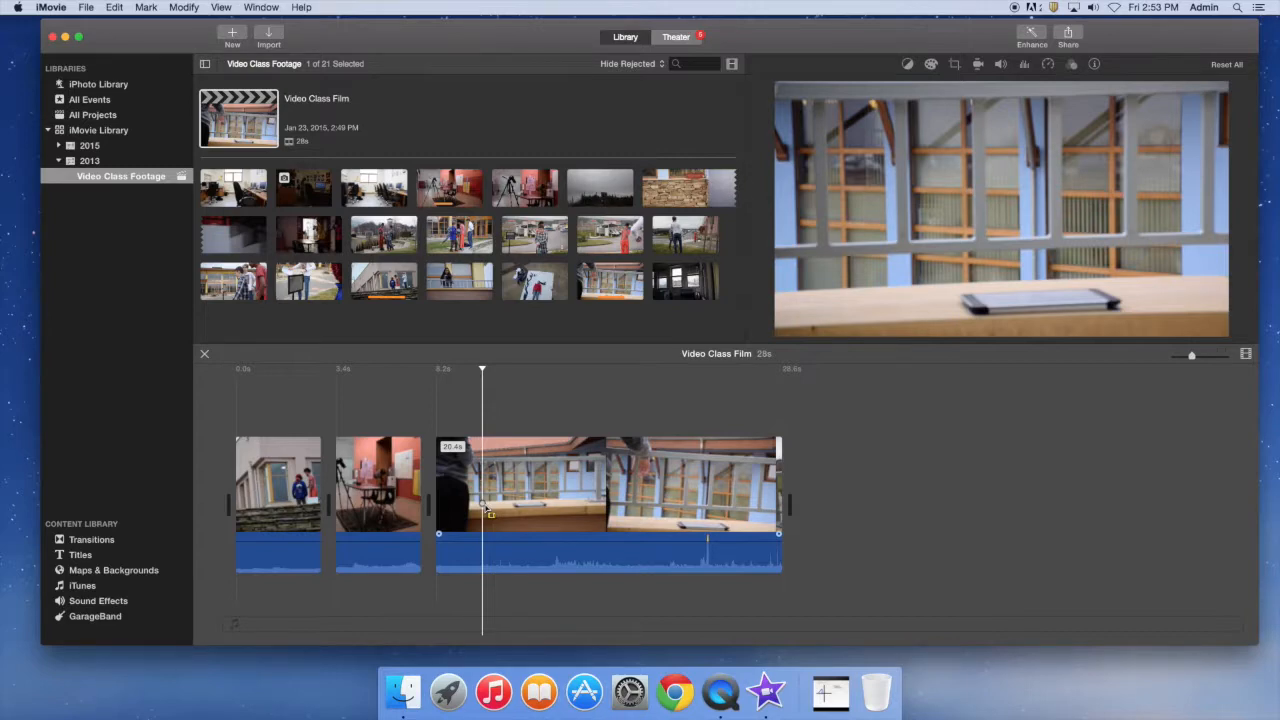
left_click_drag(486, 505, 651, 505)
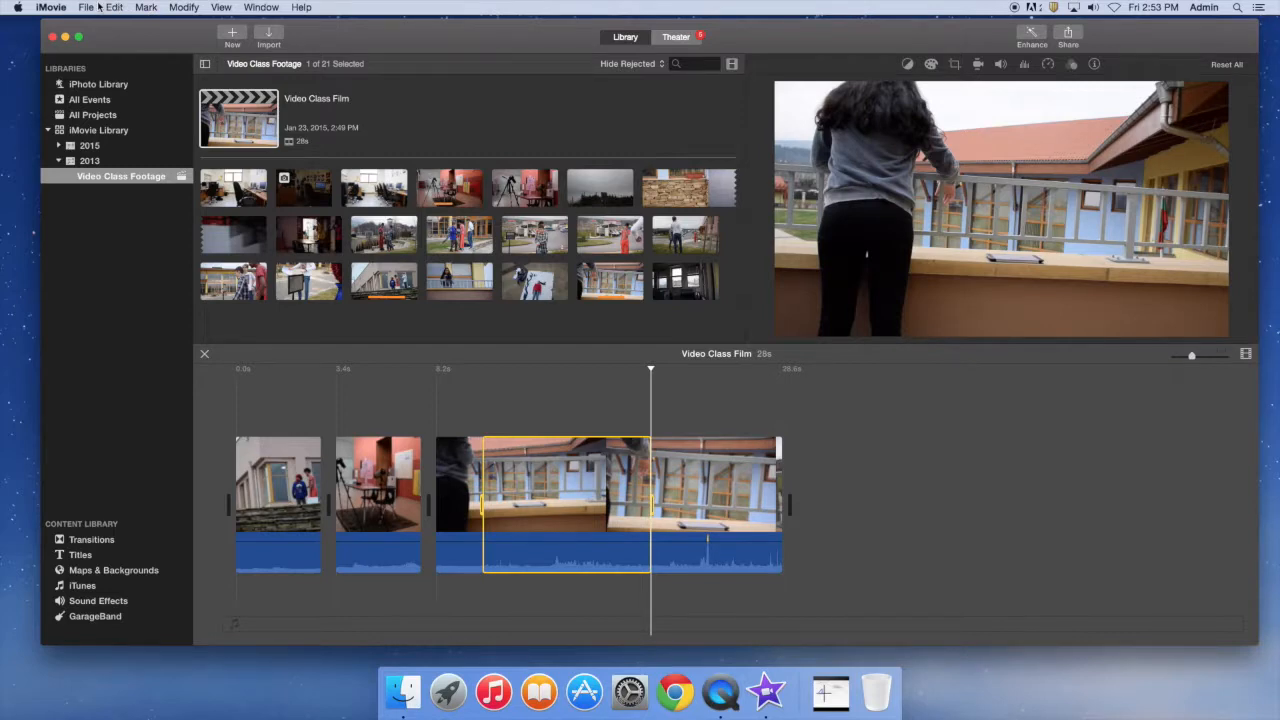
left_click(176, 7)
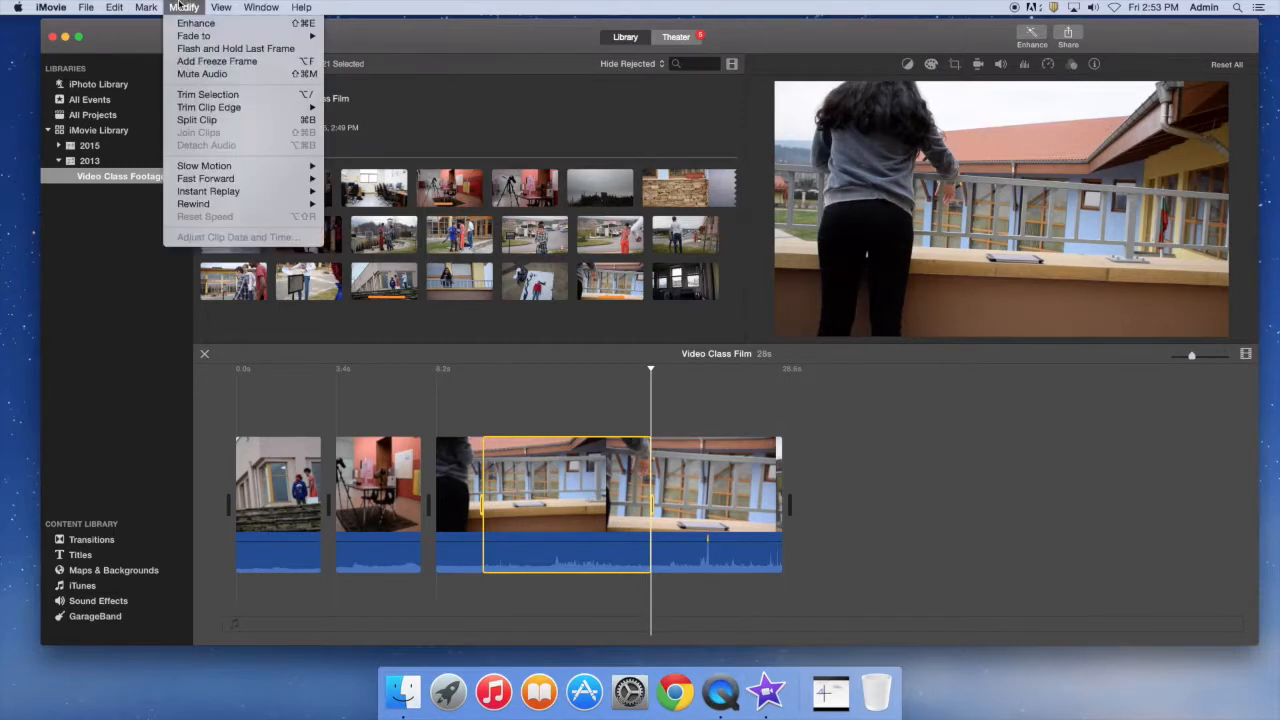
left_click(210, 95)
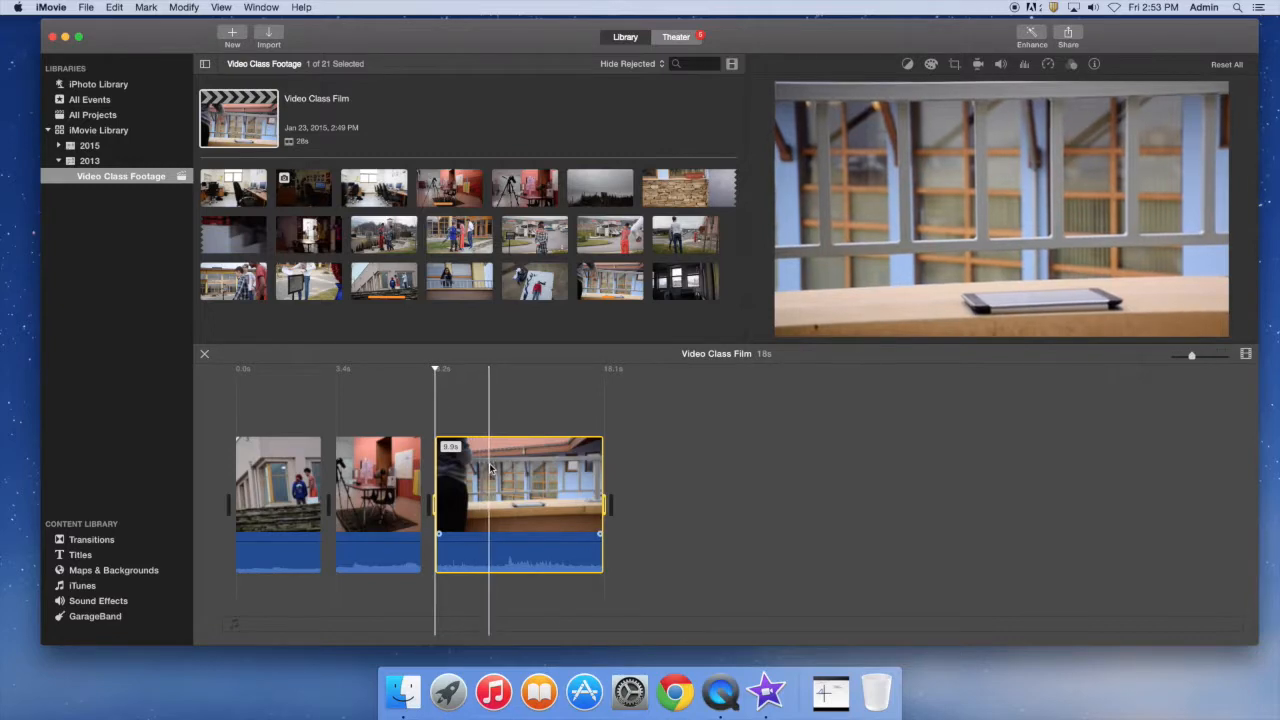
left_click(601, 495)
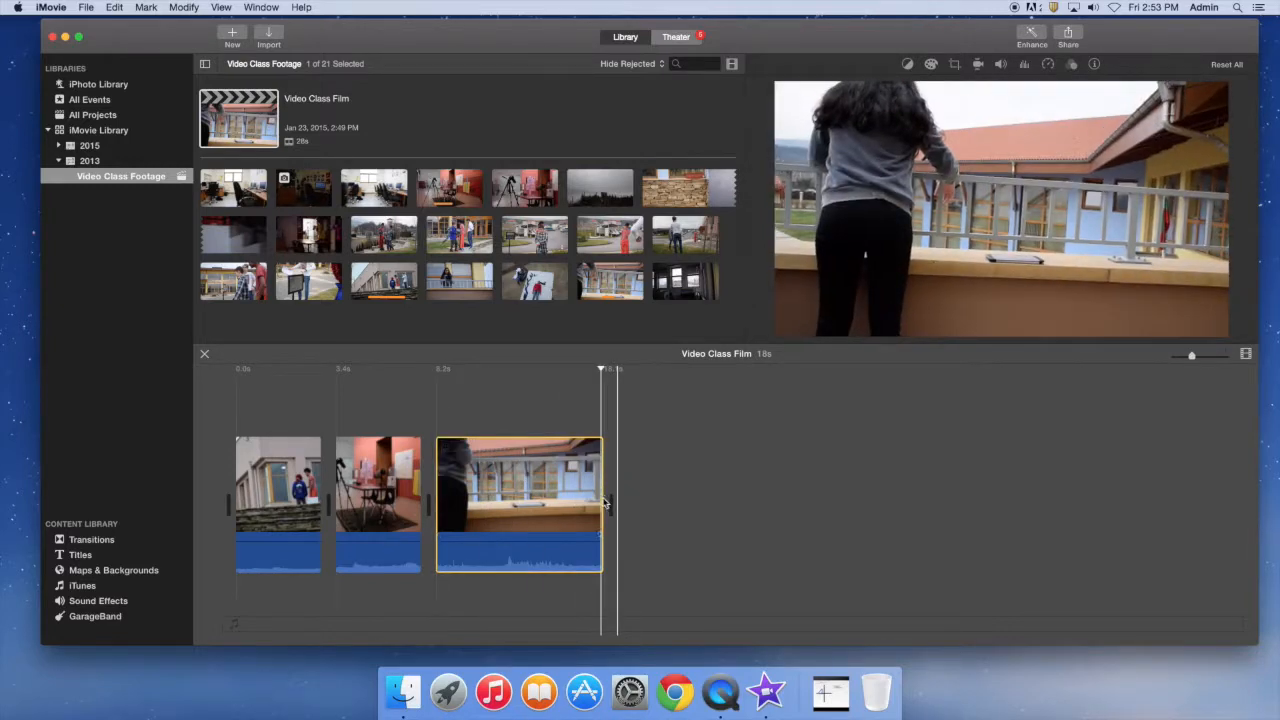
left_click_drag(601, 503, 627, 497)
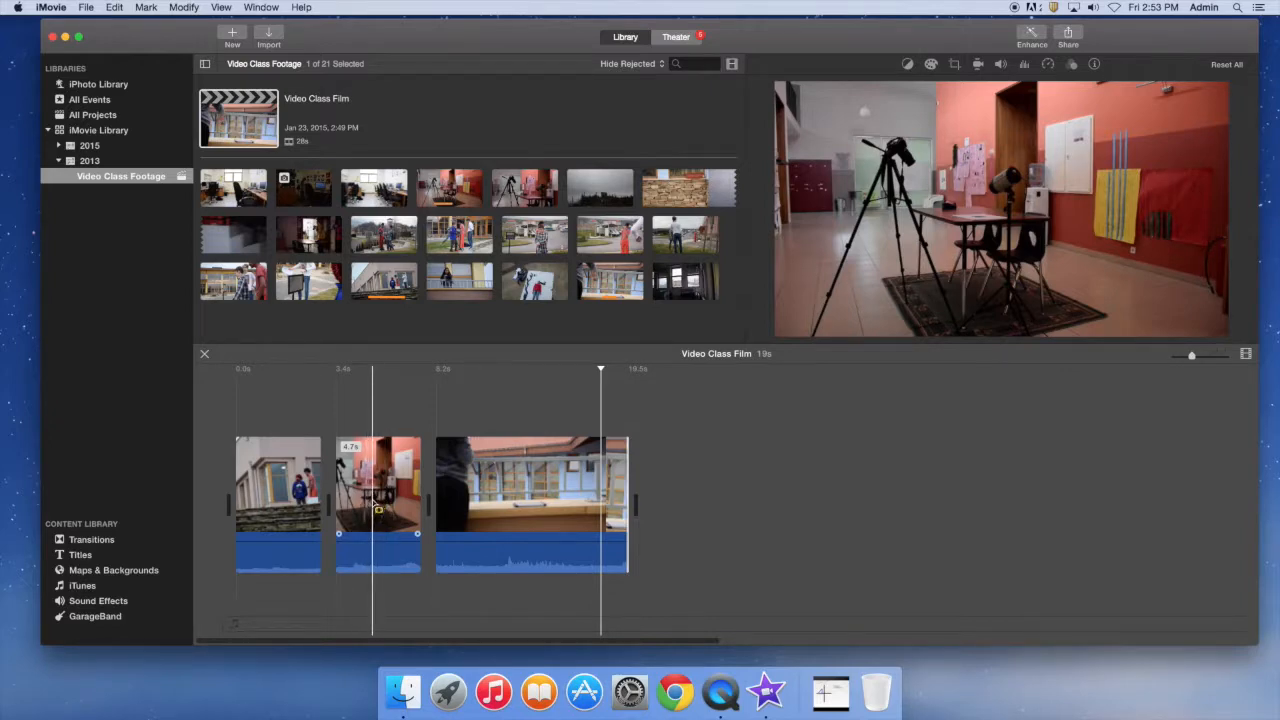
Widen the classroom clip's used range on both sides in the Clip Trimmer.
left_click(372, 505)
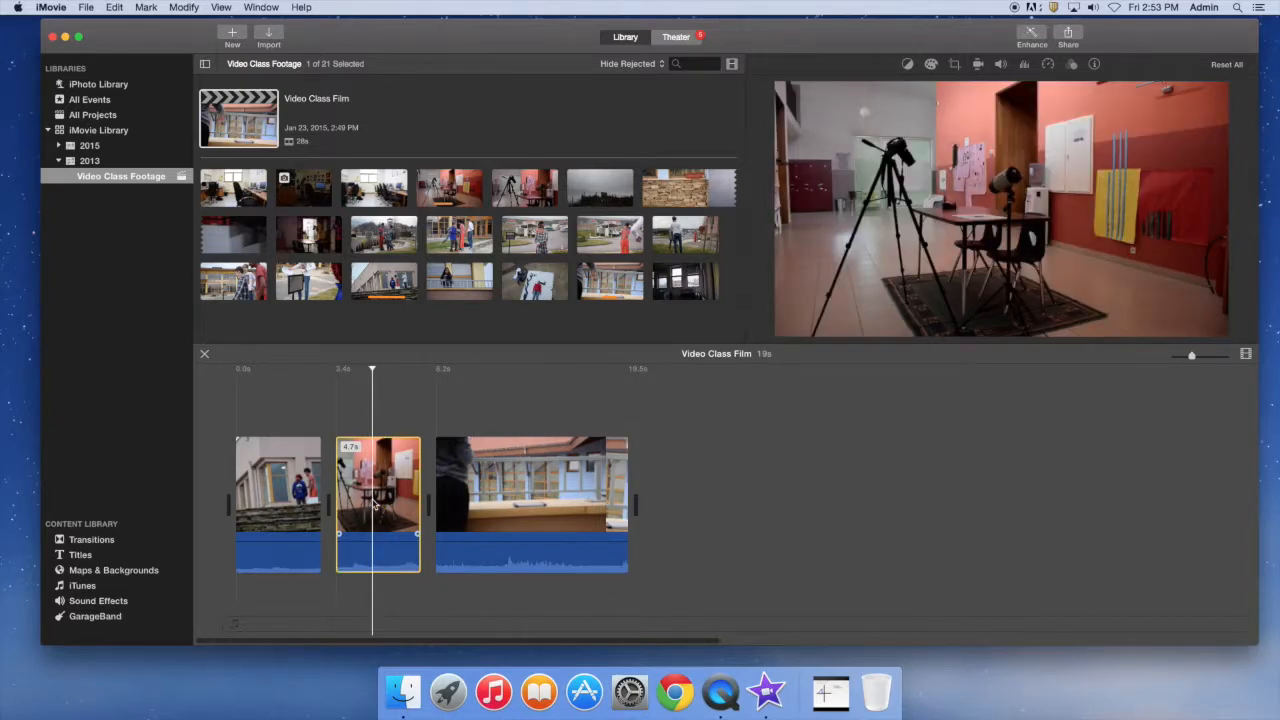
right_click(374, 504)
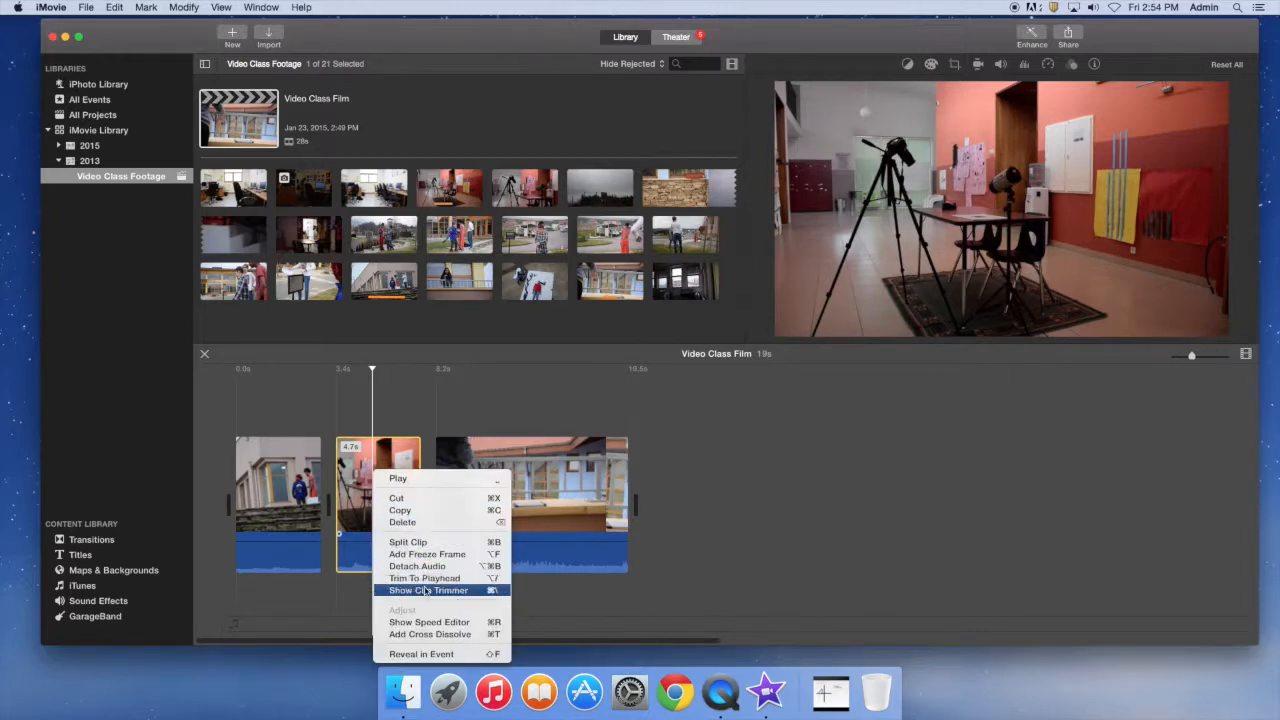
left_click(428, 591)
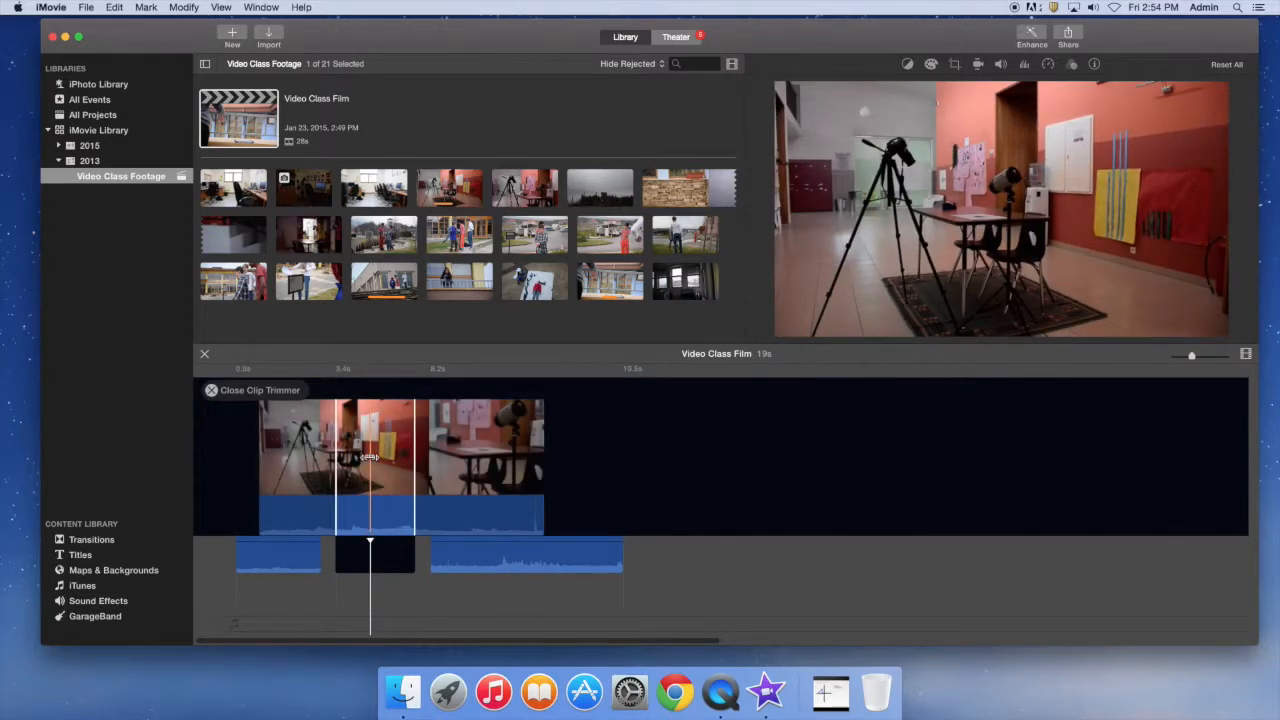
left_click_drag(371, 457, 336, 459)
left_click_drag(414, 462, 444, 462)
mouse_move(336, 460)
left_mouse_down()
mouse_move(320, 463)
mouse_move(336, 462)
left_mouse_up()
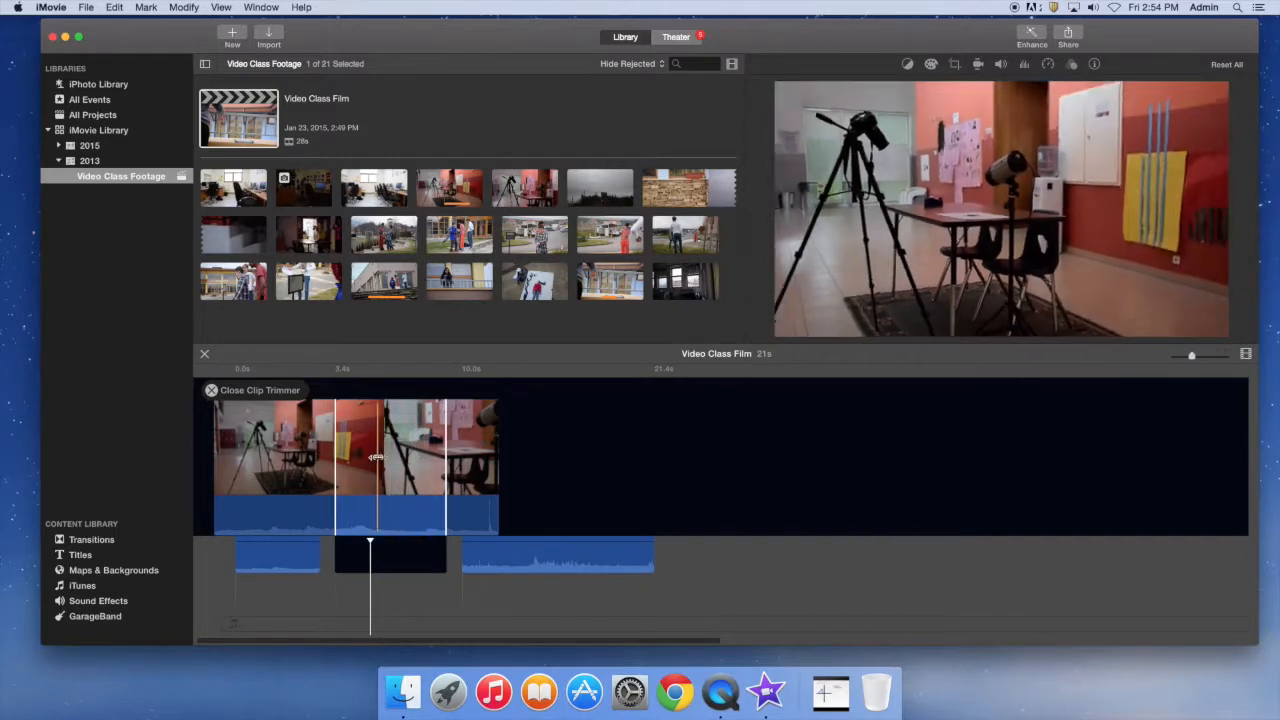
left_click(211, 391)
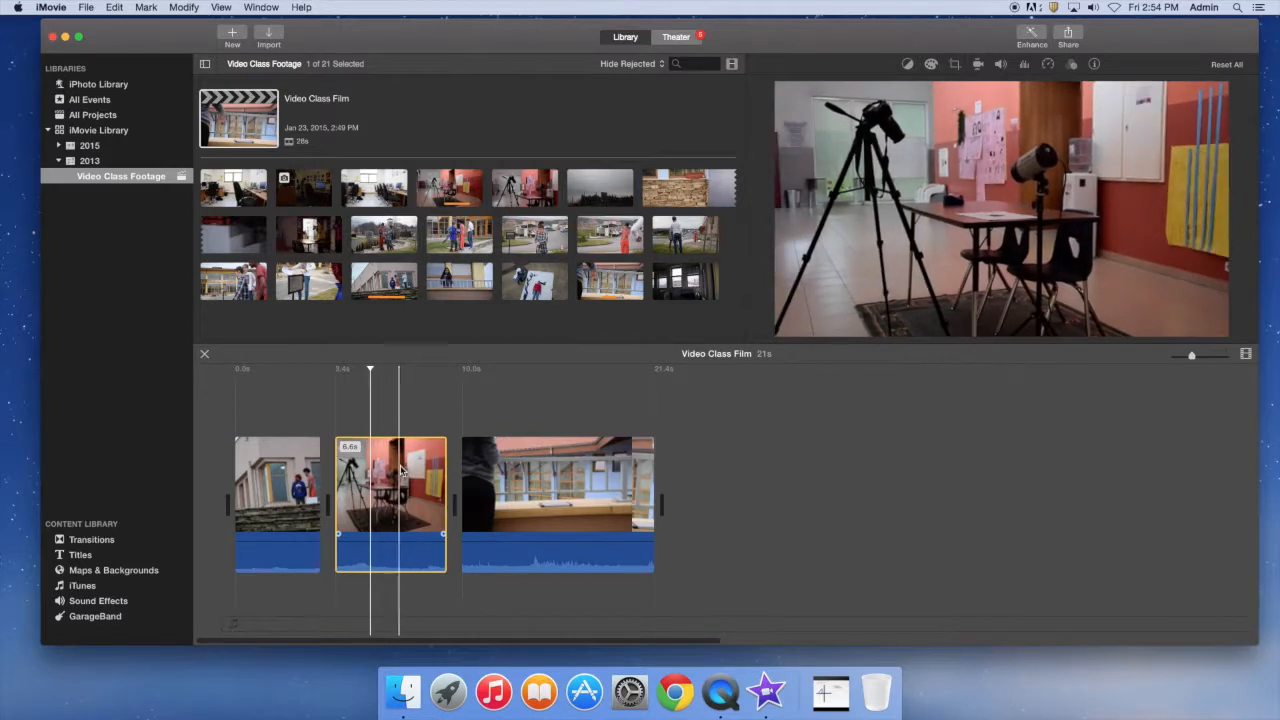
Split the balcony clip at the playhead.
left_click(536, 478)
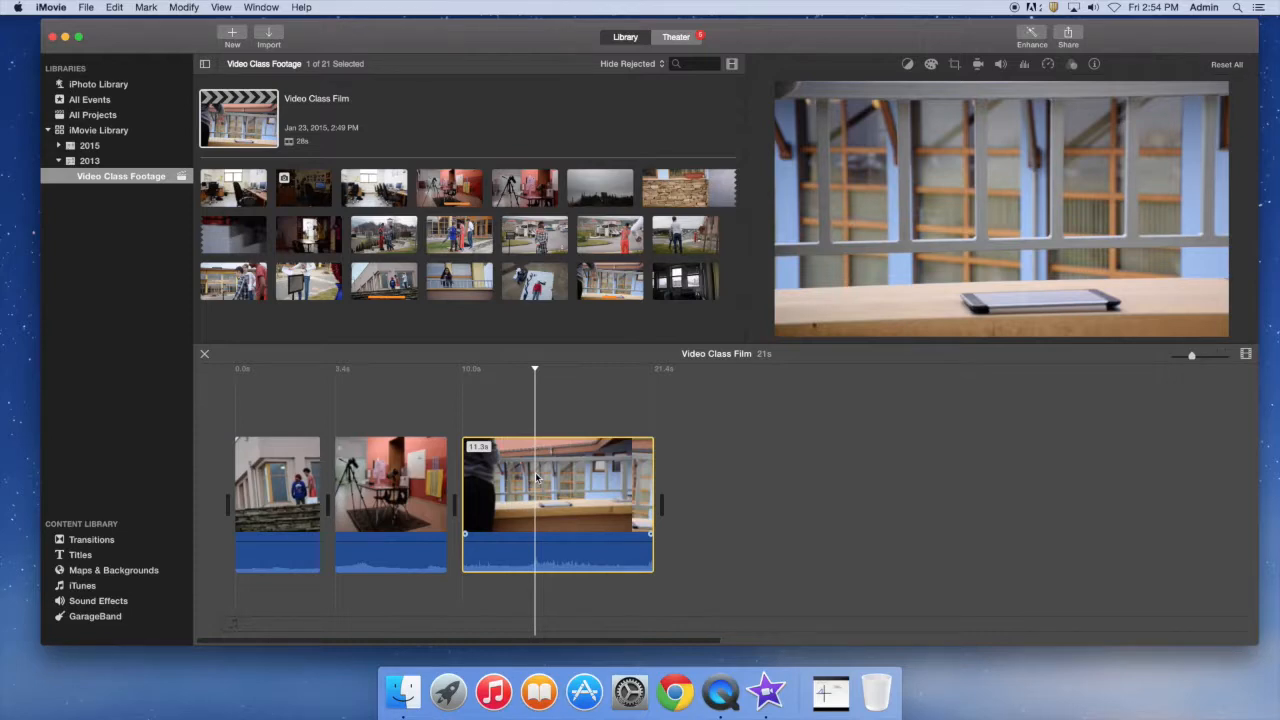
right_click(537, 478)
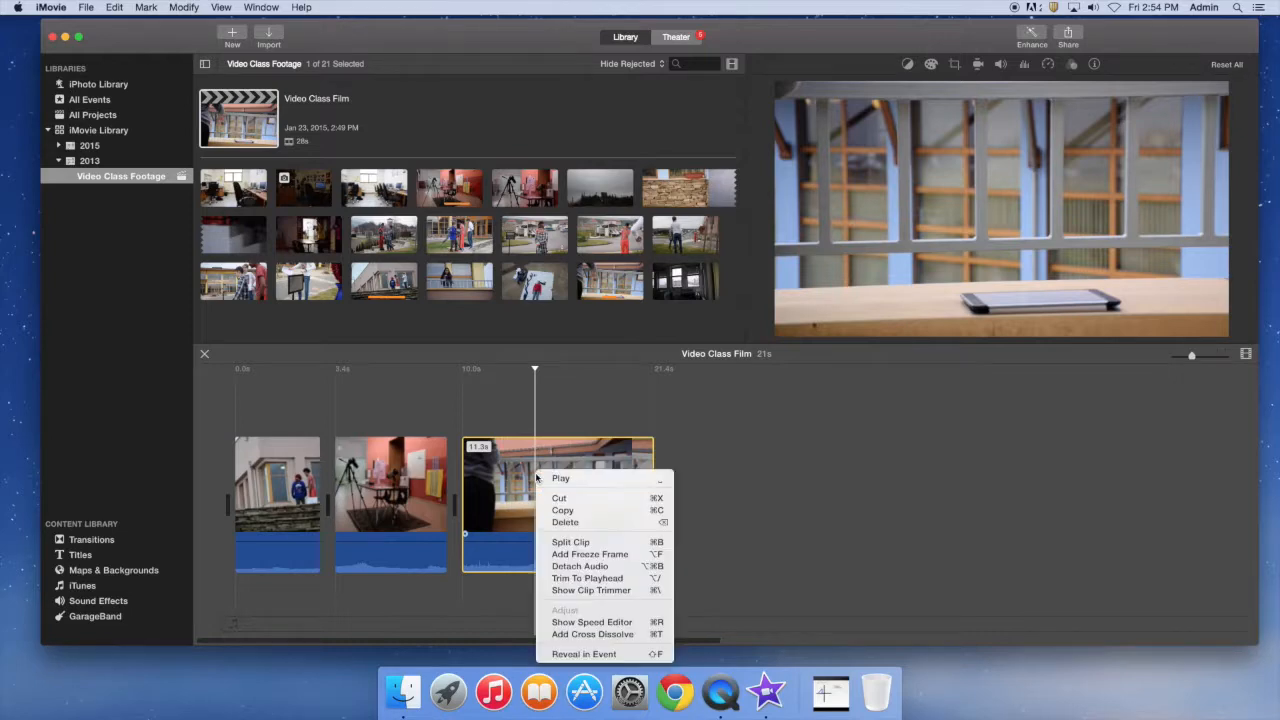
left_click(561, 543)
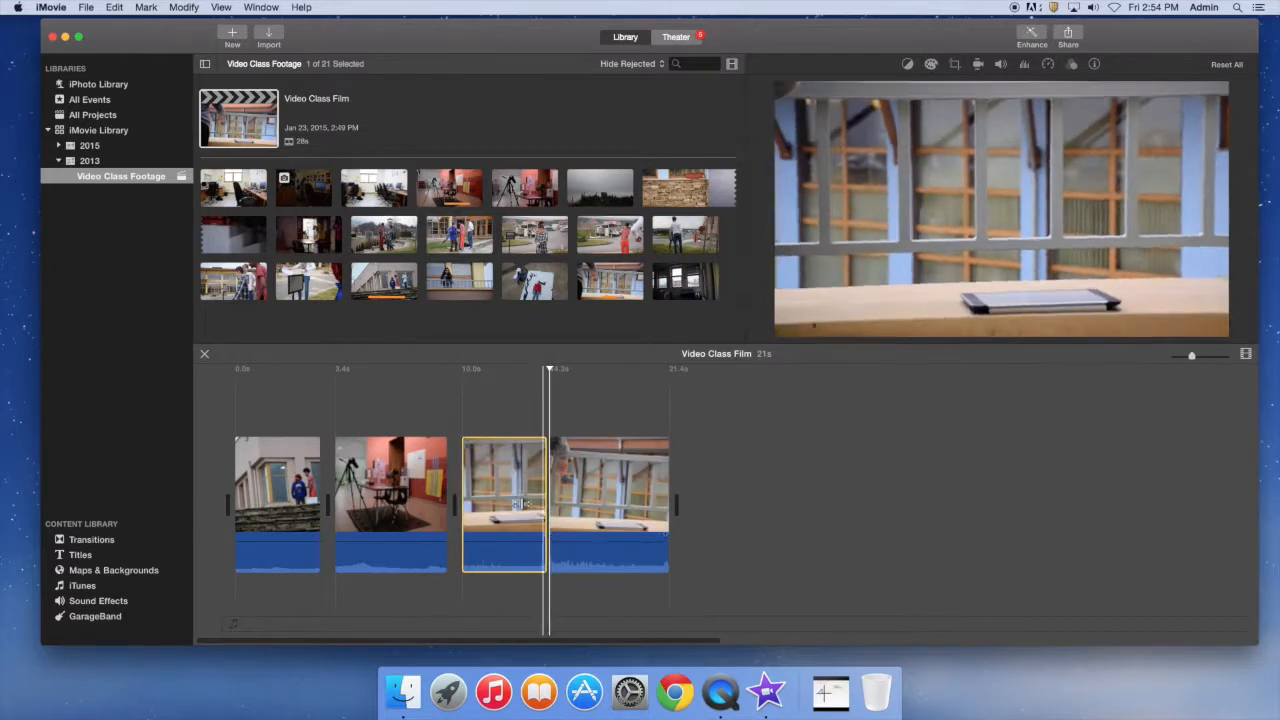
Add a Prism Lower Third title between the split balcony halves and delete it again.
left_click(74, 556)
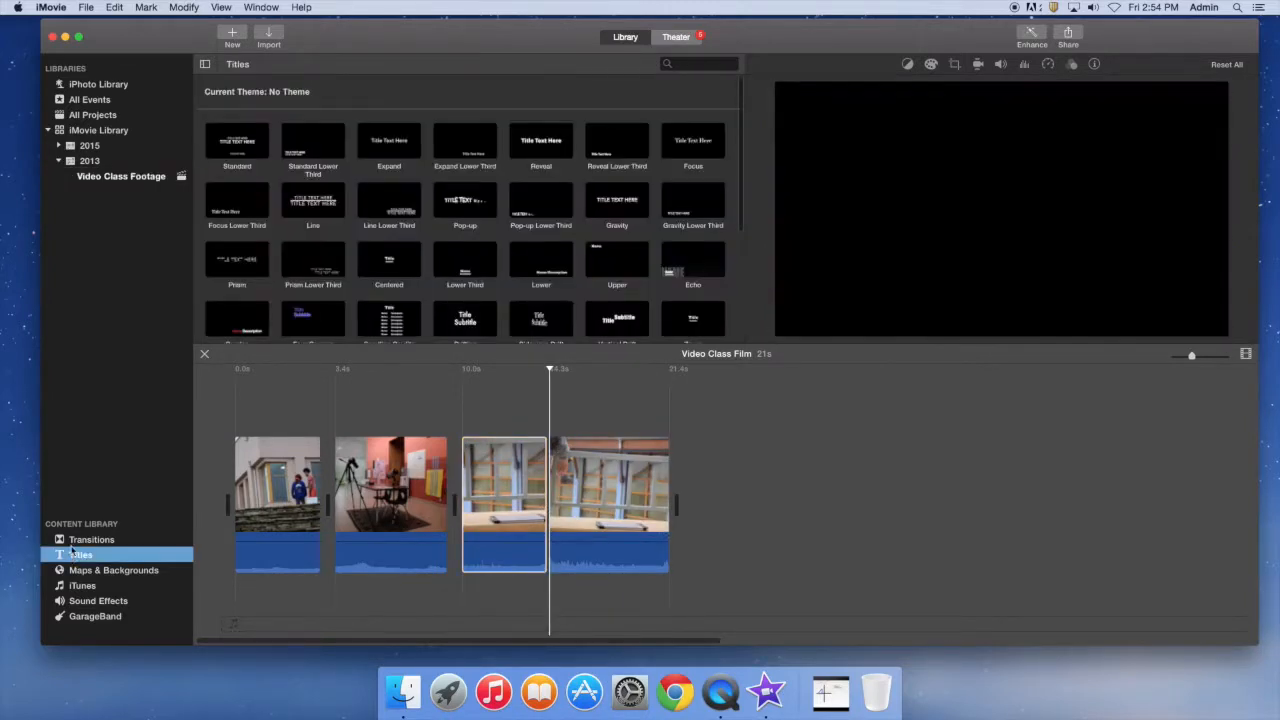
left_click_drag(372, 336, 560, 490)
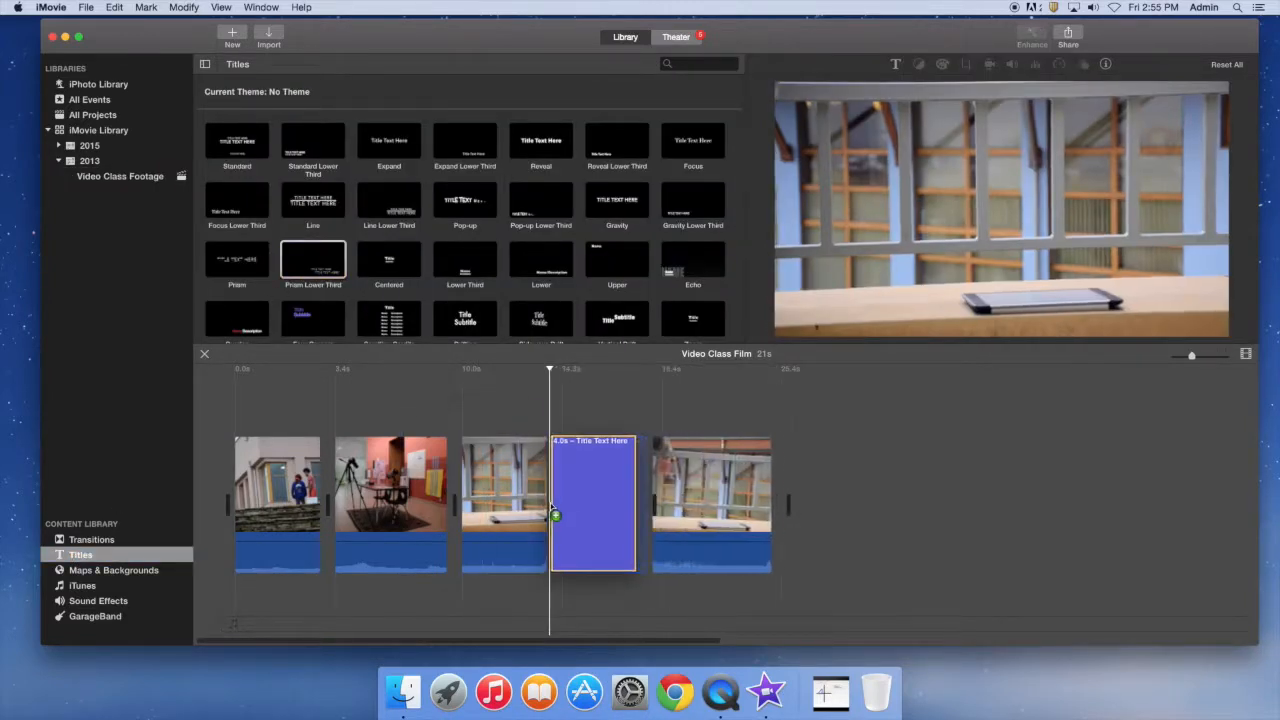
left_click(619, 457)
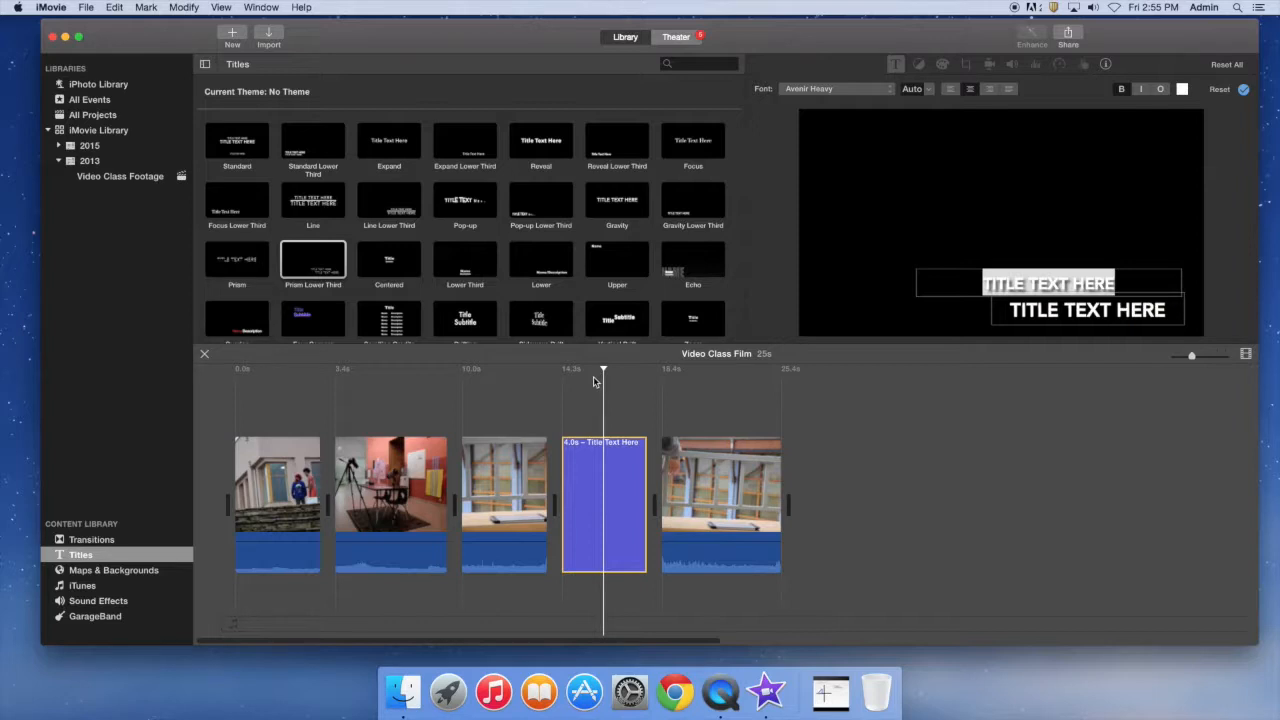
key("Delete")
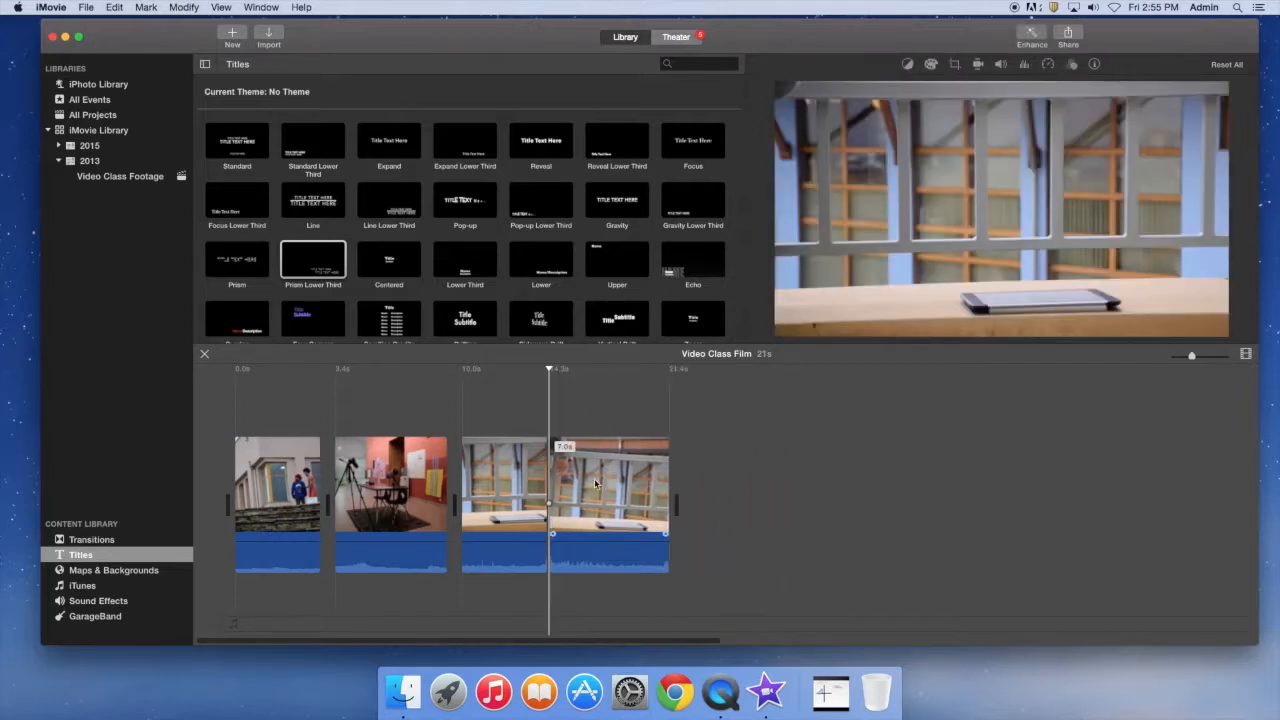
Join the two halves of the balcony clip back into one clip.
left_click(530, 488)
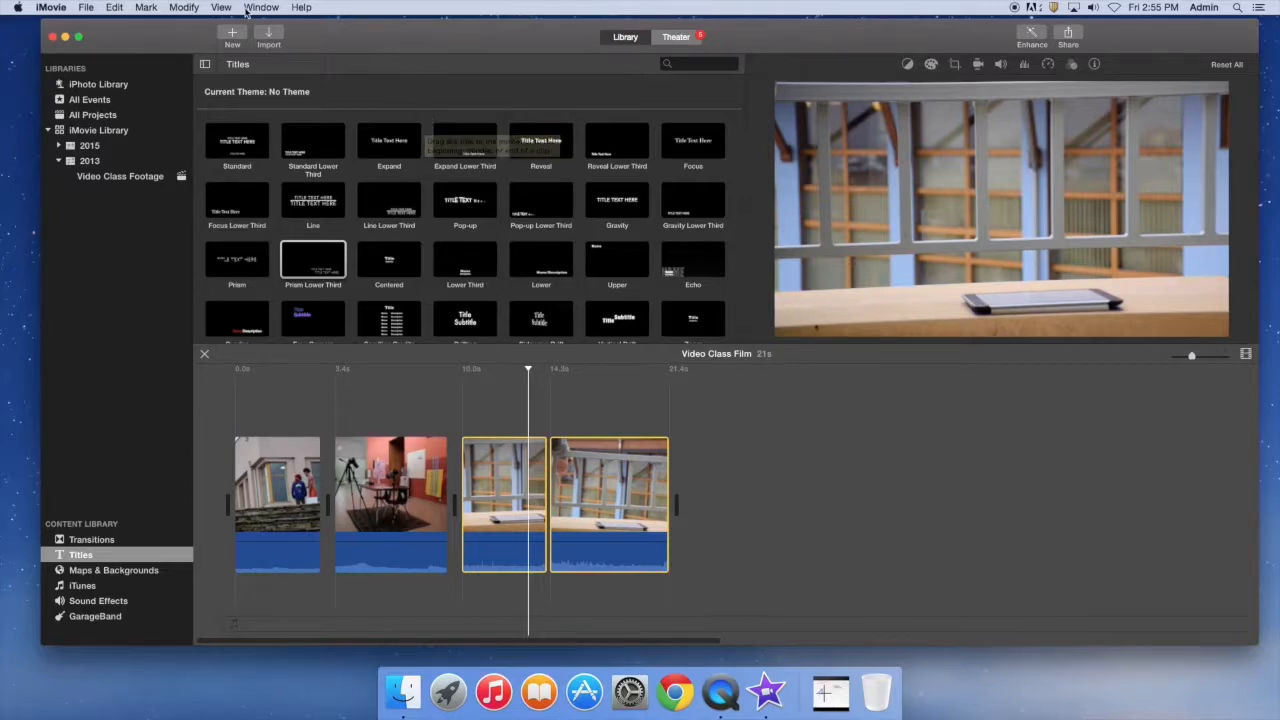
left_click(184, 8)
left_click(212, 133)
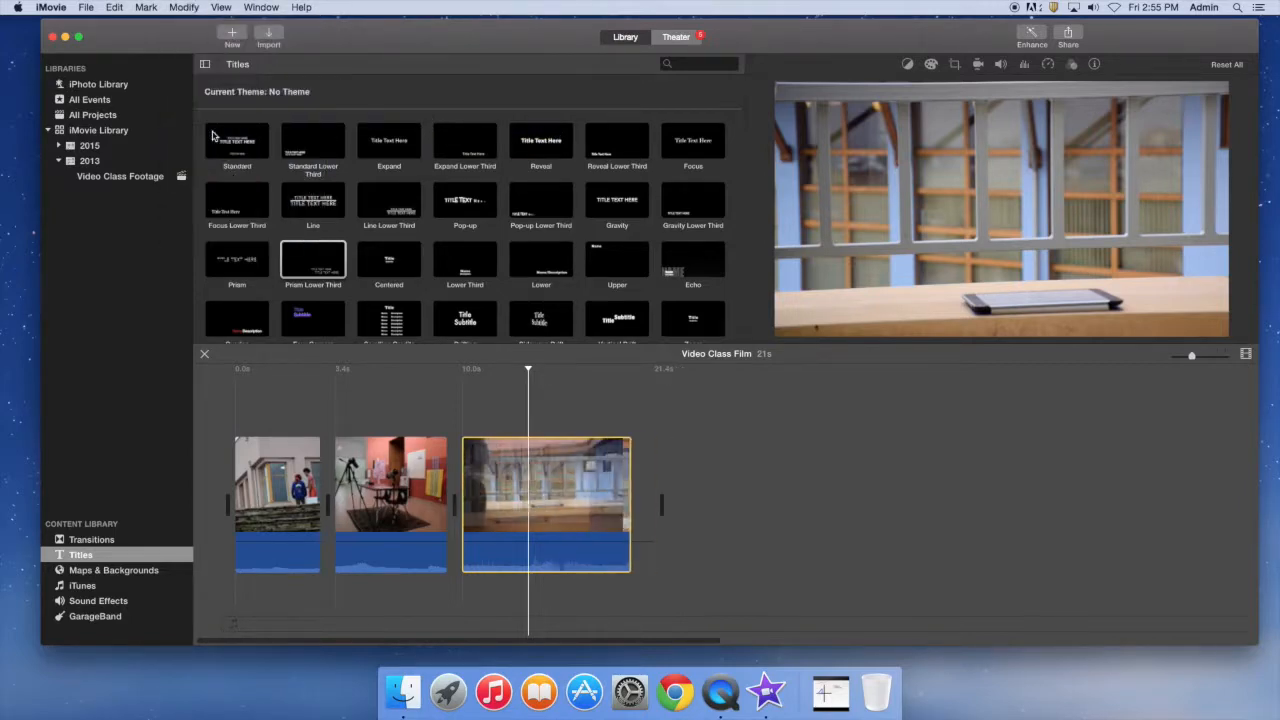